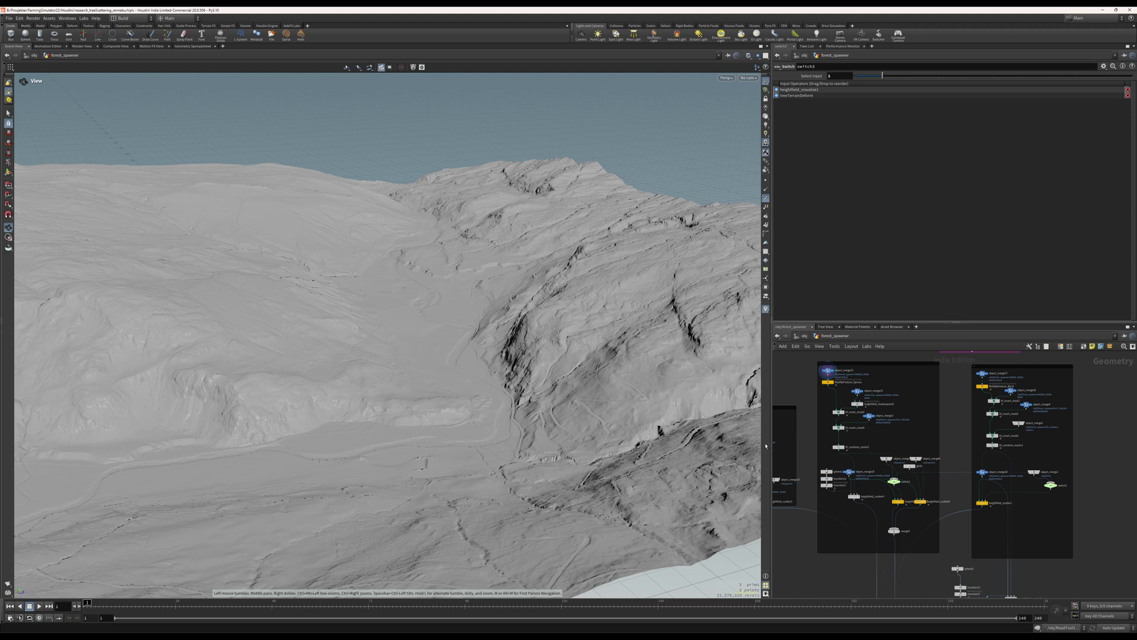
Step: Display OUT_FIELDDIMENSIONMASK and orbit the terrain to inspect the red field plots along the river
middle_click_drag(893, 388, 877, 450)
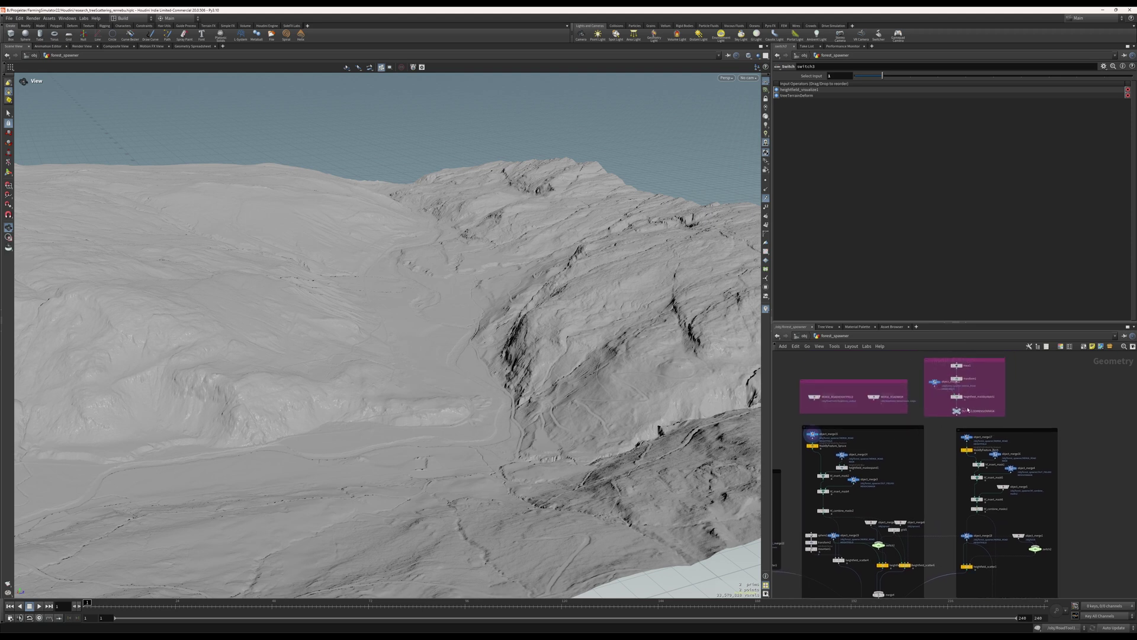
left_click(957, 410)
left_click_drag(436, 363, 415, 220)
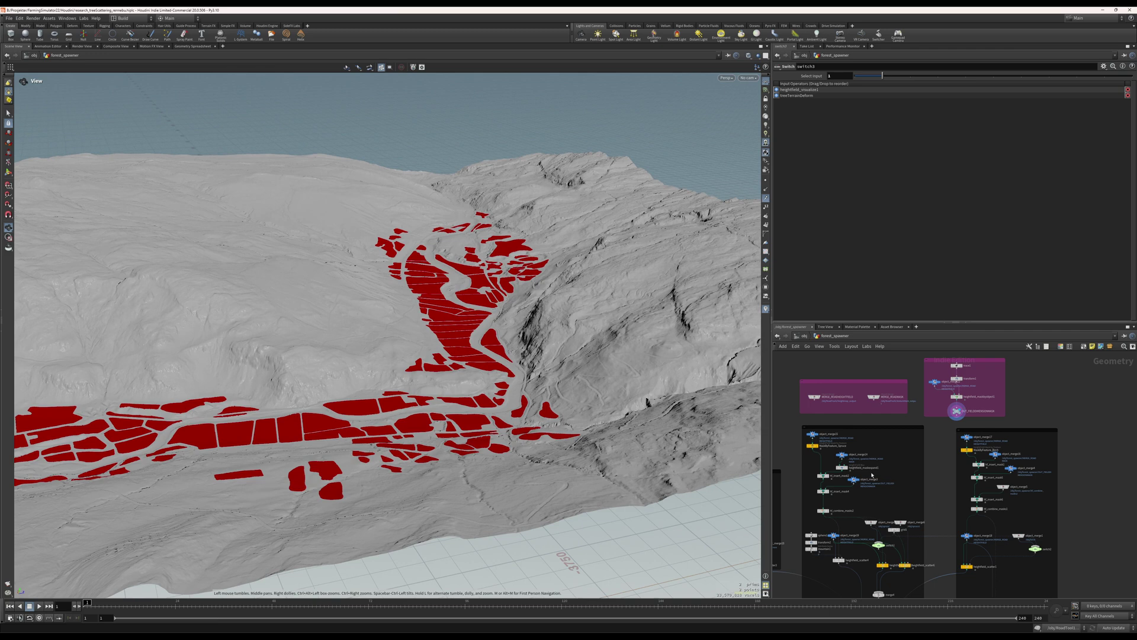
middle_click_drag(872, 476, 882, 451)
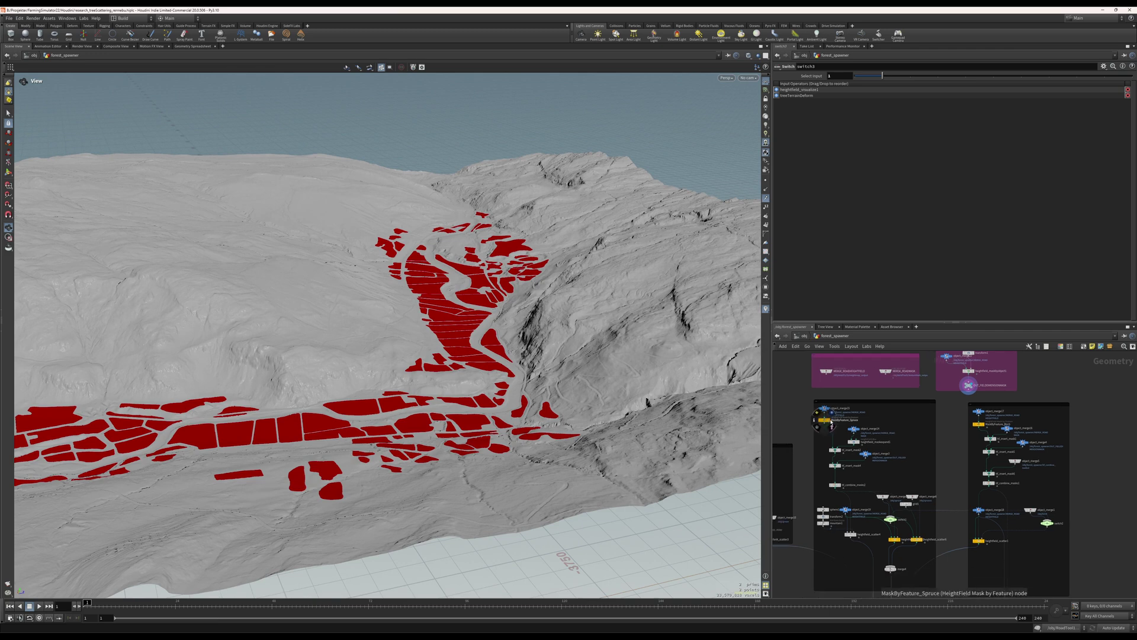
Step: Display and select MaskByFeature_Spruce, then orbit the terrain for a wider view of its mask
left_click(826, 422)
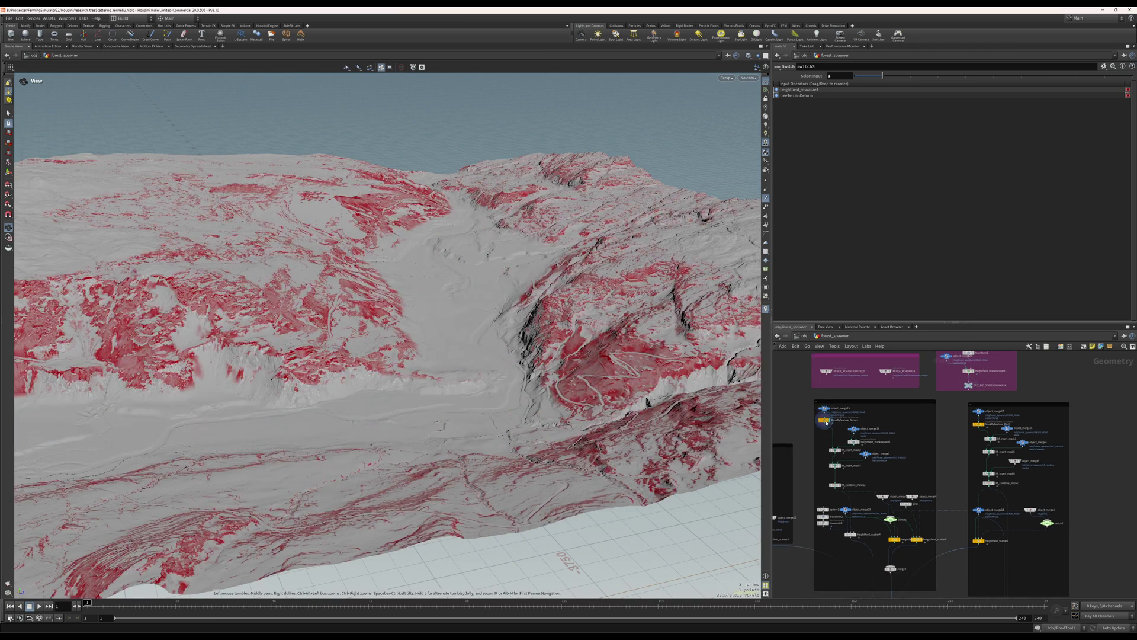
left_click(825, 420)
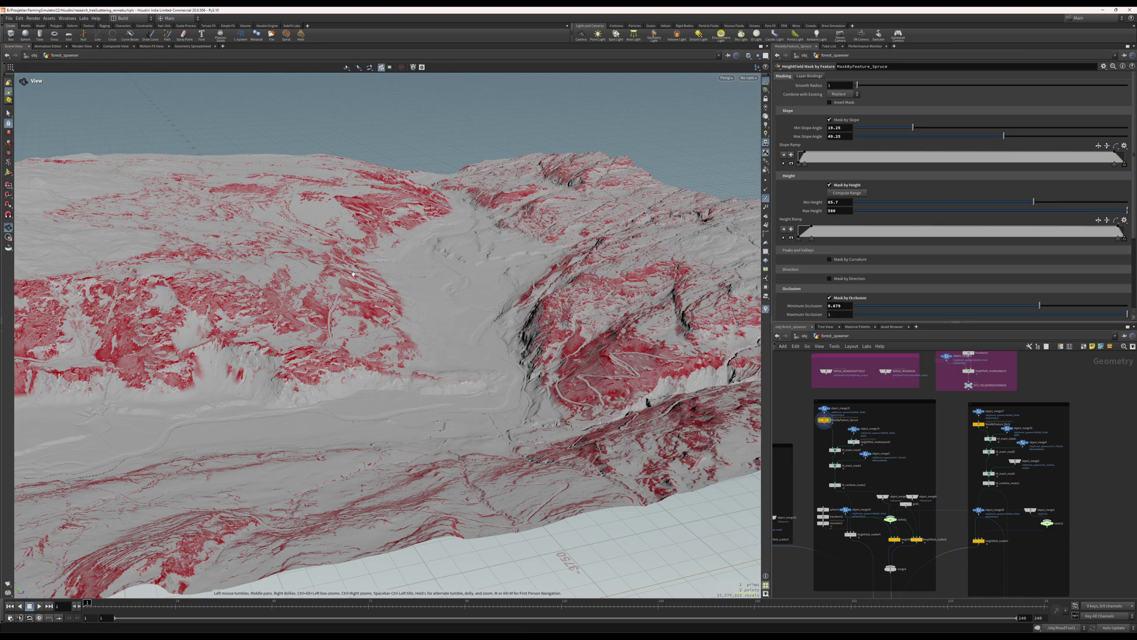
scroll(350, 277, "up", 2)
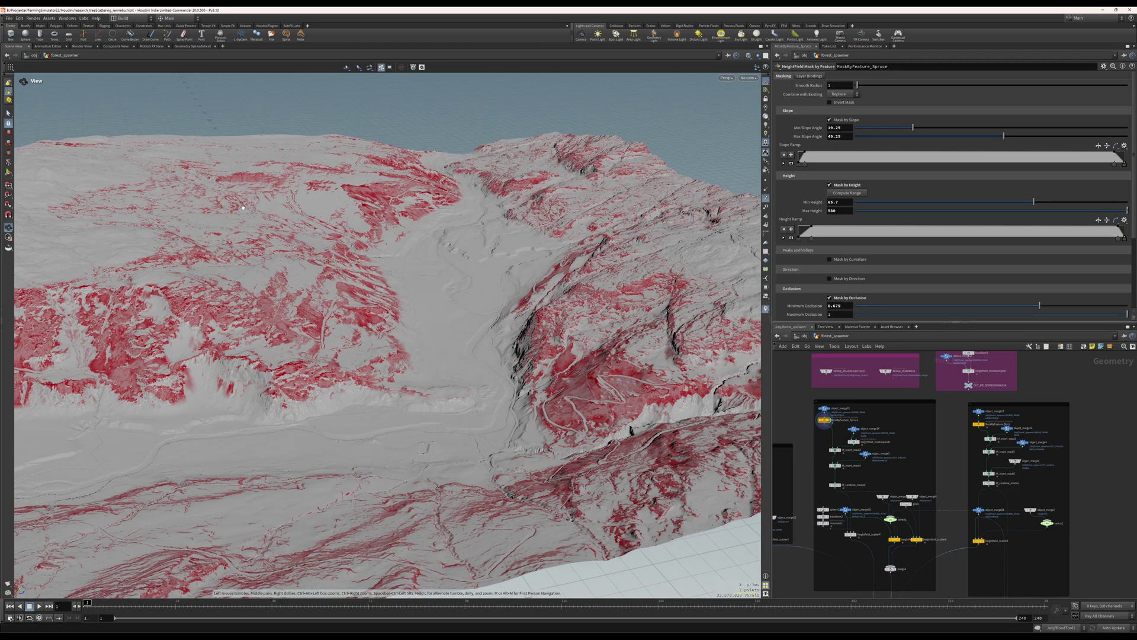
left_click_drag(434, 339, 665, 214)
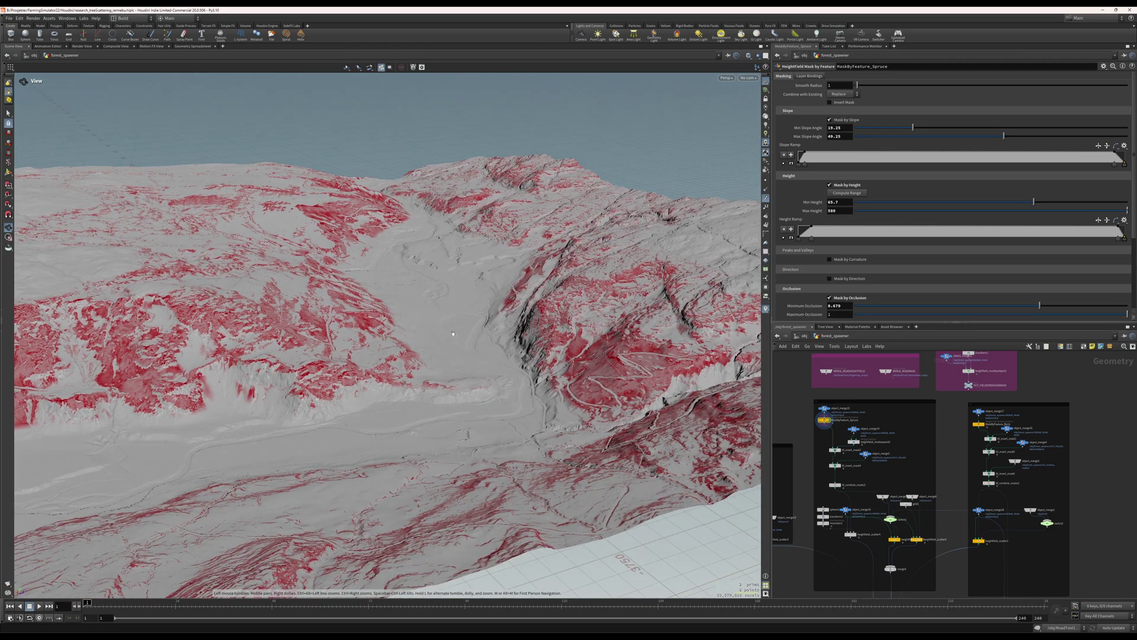
Step: Toggle spruce Mask by Slope, Height and Occlusion off and back on, then display merge4
left_click(830, 120)
left_click(829, 139)
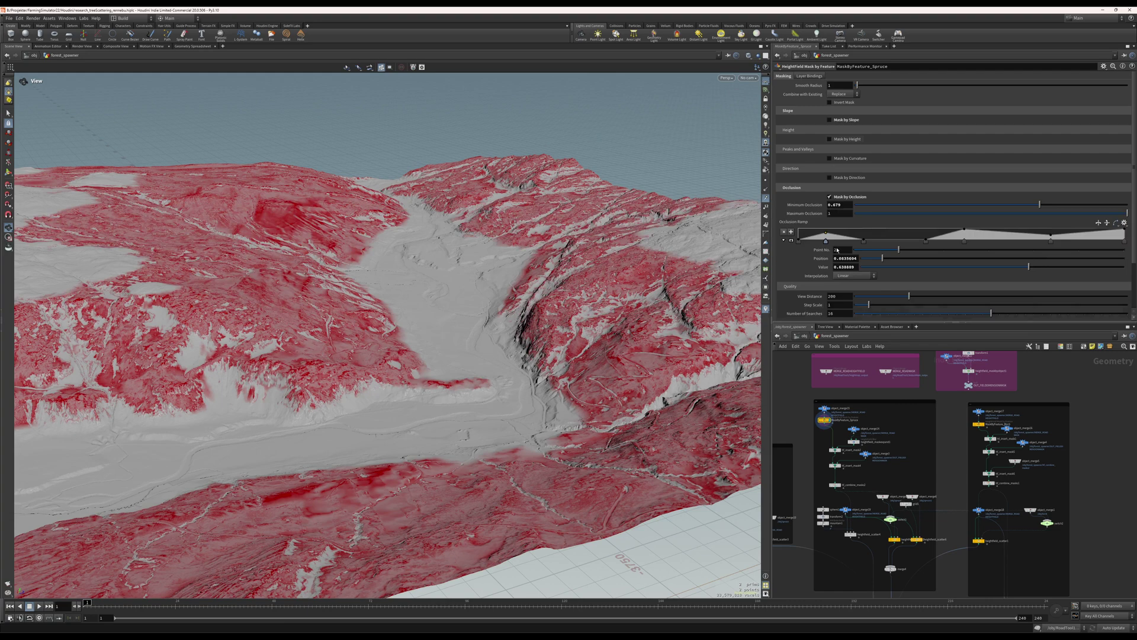
left_click(830, 197)
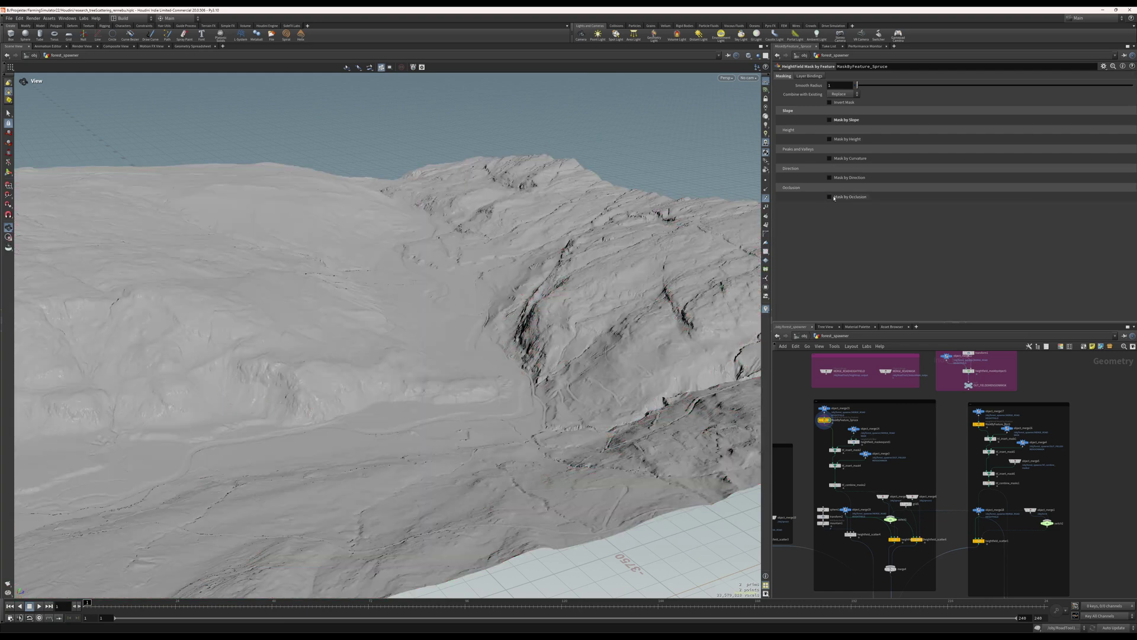
left_click(830, 120)
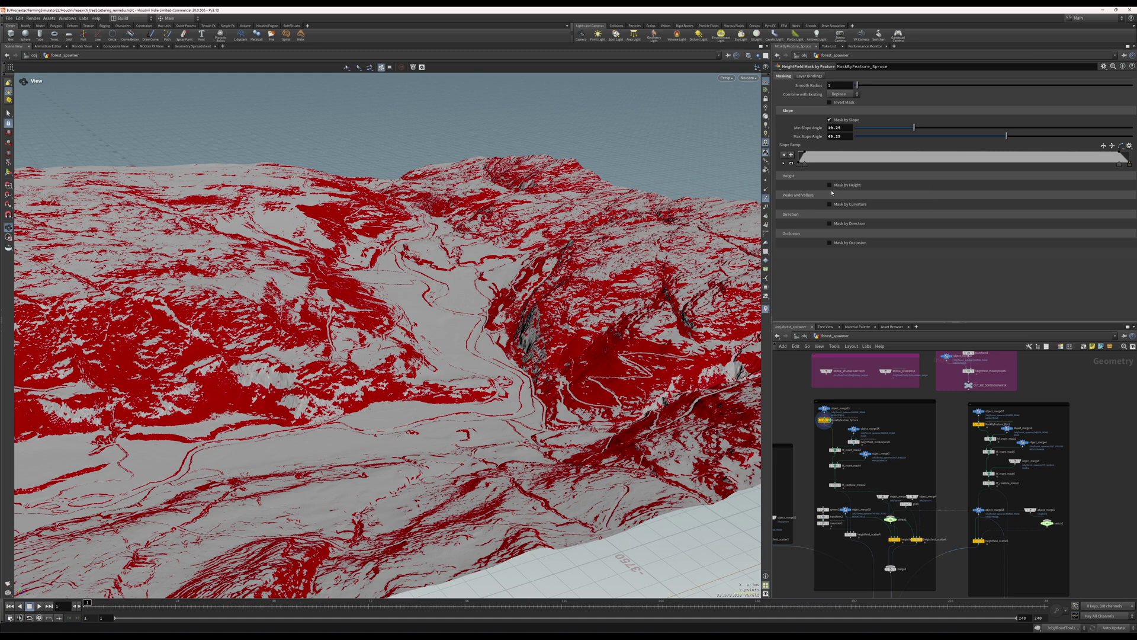
left_click(830, 185)
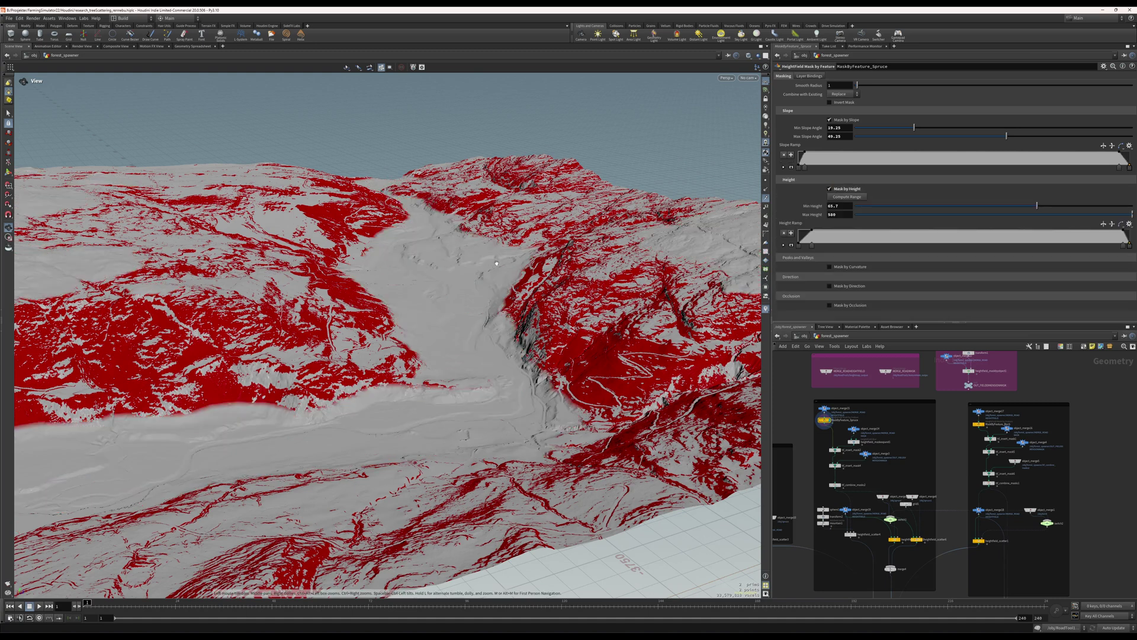
left_click(830, 305)
scroll(886, 471, "down", 3)
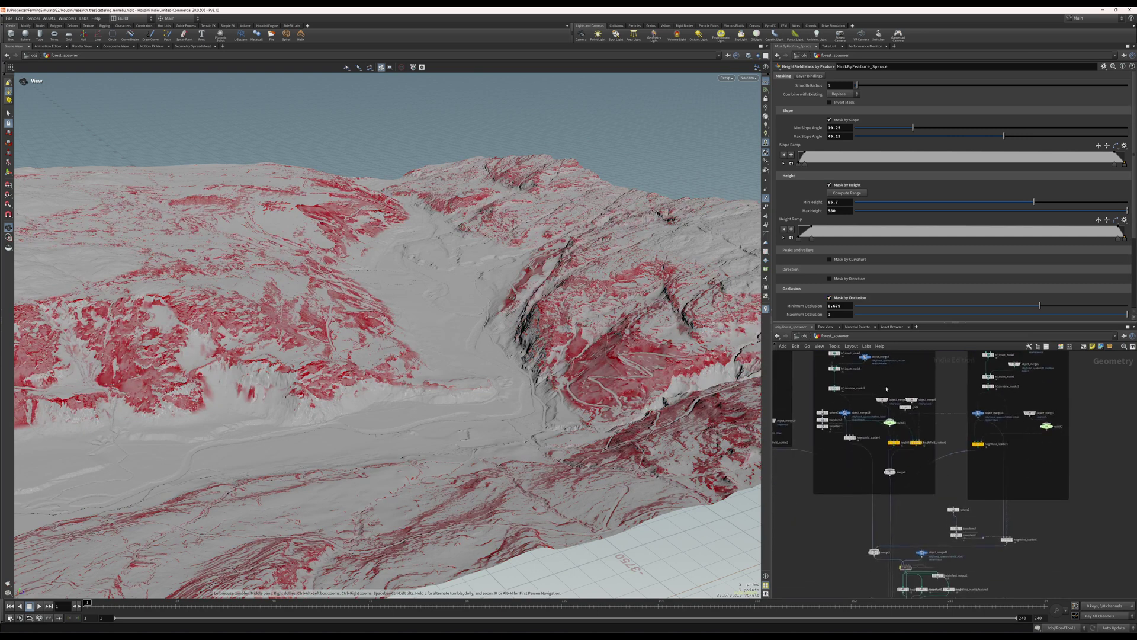
left_click(897, 473)
Step: On heightfield_scatter2, enable Keep Incoming Terrain and set Total Point Count to 35000
left_click(894, 443)
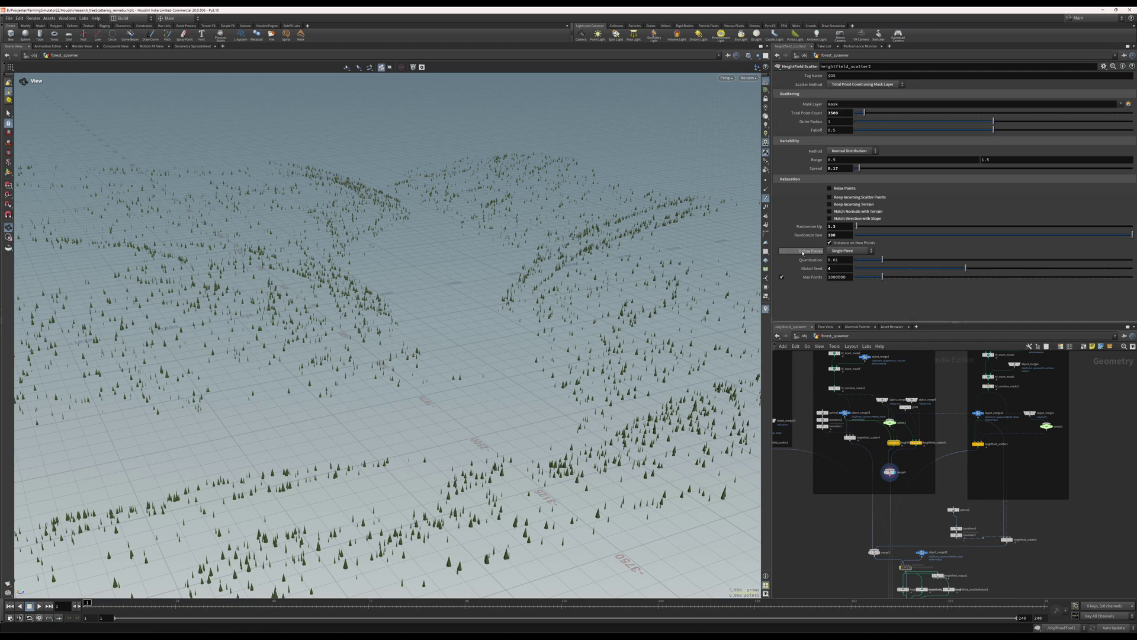
left_click(842, 206)
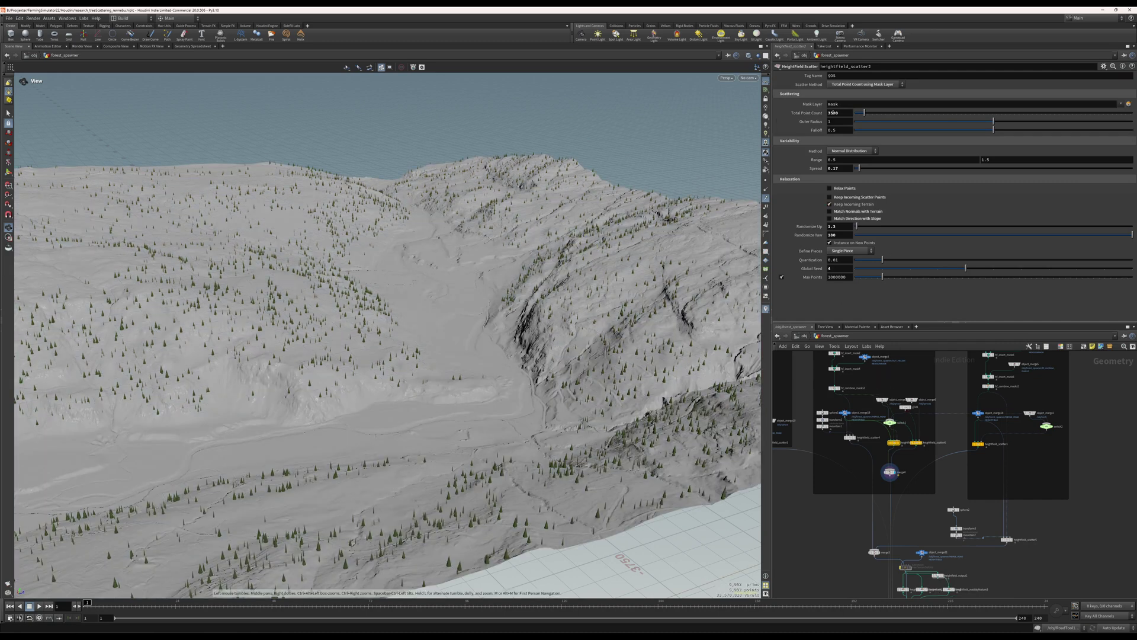
type("0")
key("Return")
Step: Set heightfield_scatter6's Total Point Count to 25000
left_click(917, 442)
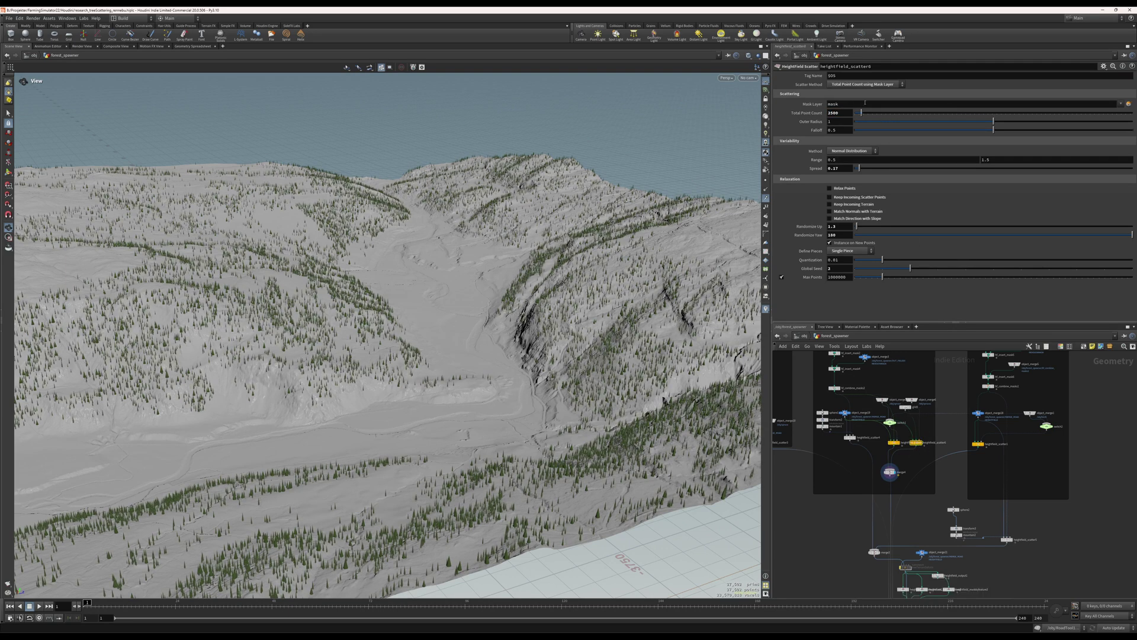
left_click(832, 112)
type("0")
key("Return")
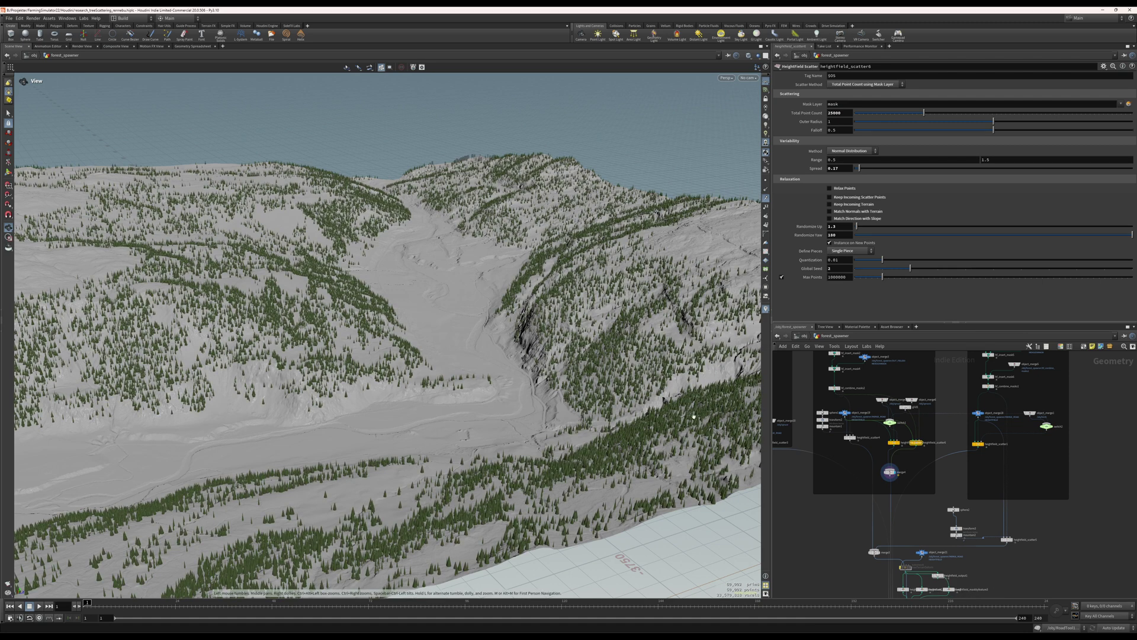
middle_click_drag(885, 384, 888, 432)
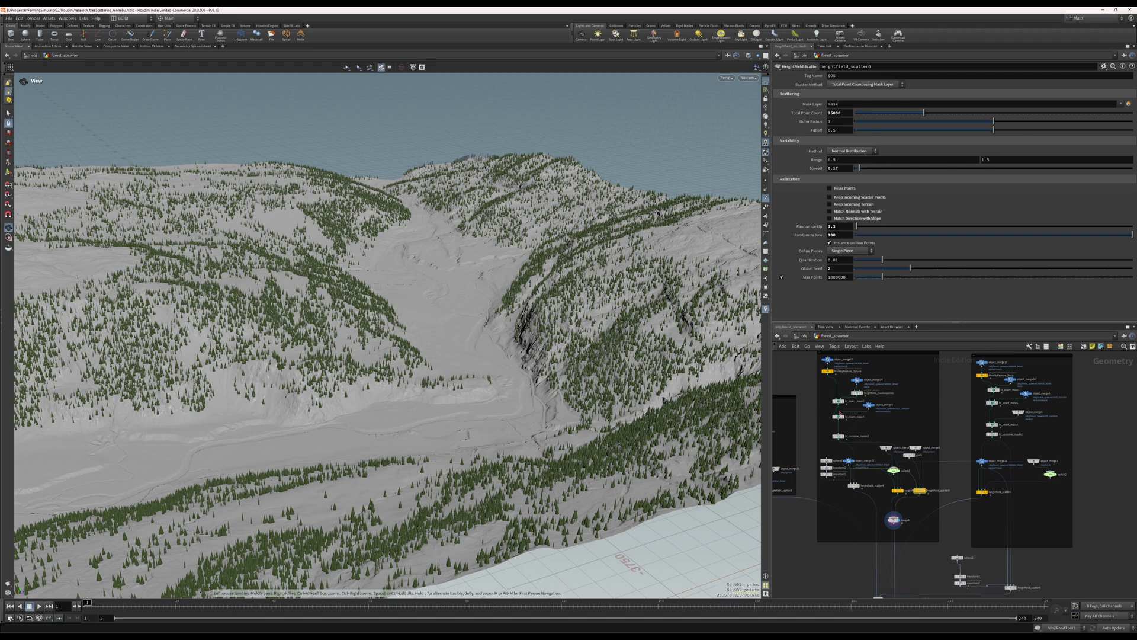
Step: Test the spruce mask by toggling Mask by Height and Mask by Slope off, then back on
left_click(828, 371)
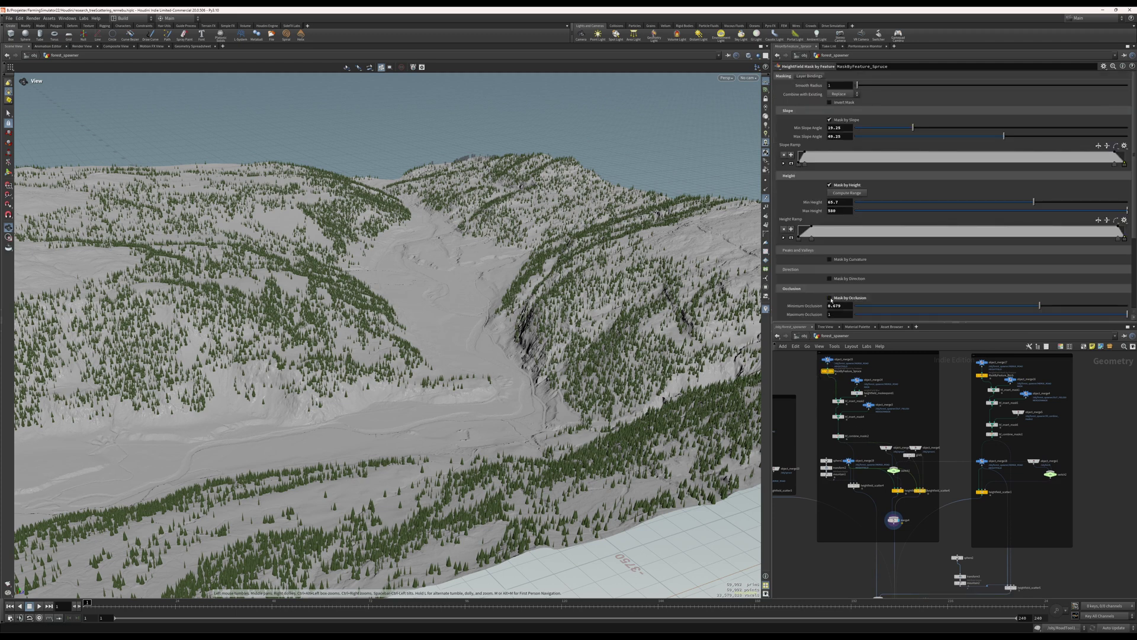
left_click(829, 185)
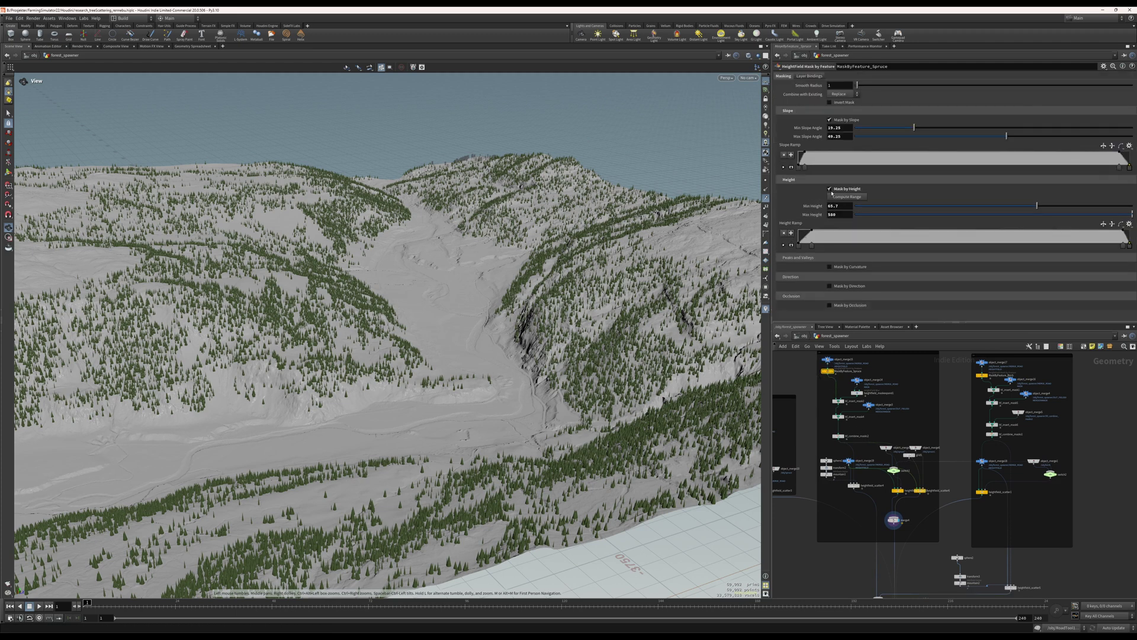
left_click(829, 120)
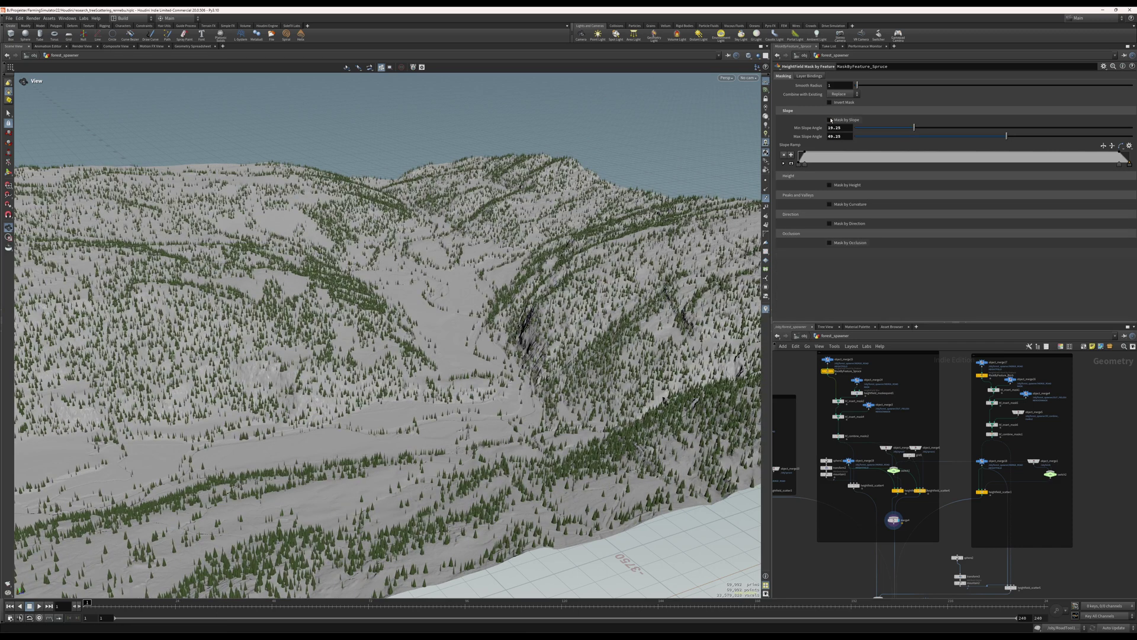
left_click(829, 119)
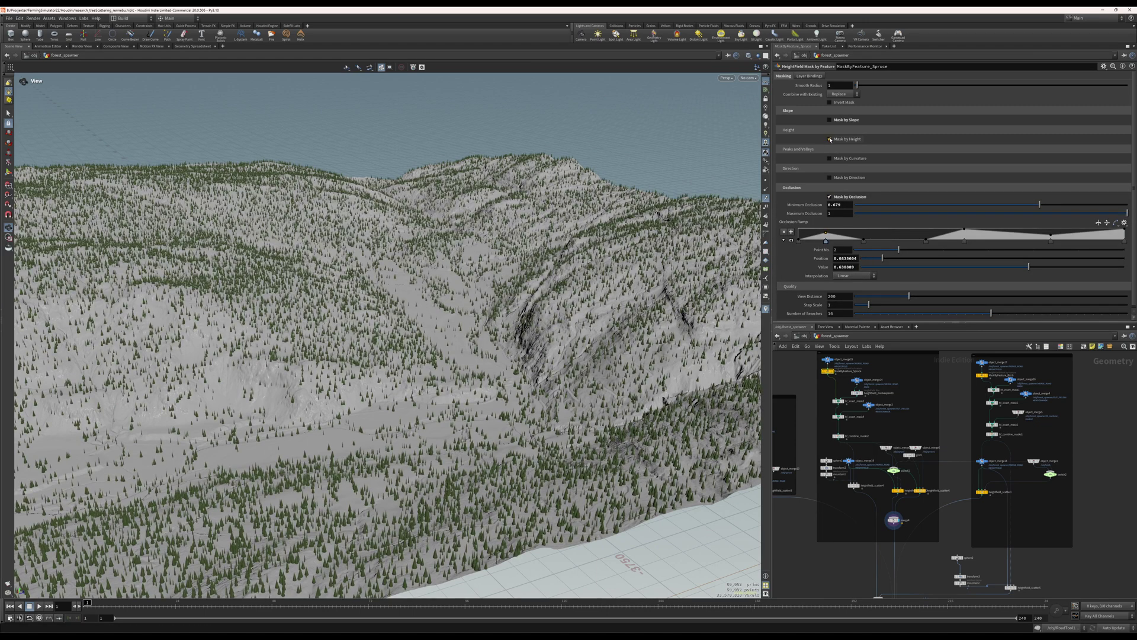
left_click(830, 140)
left_click(829, 120)
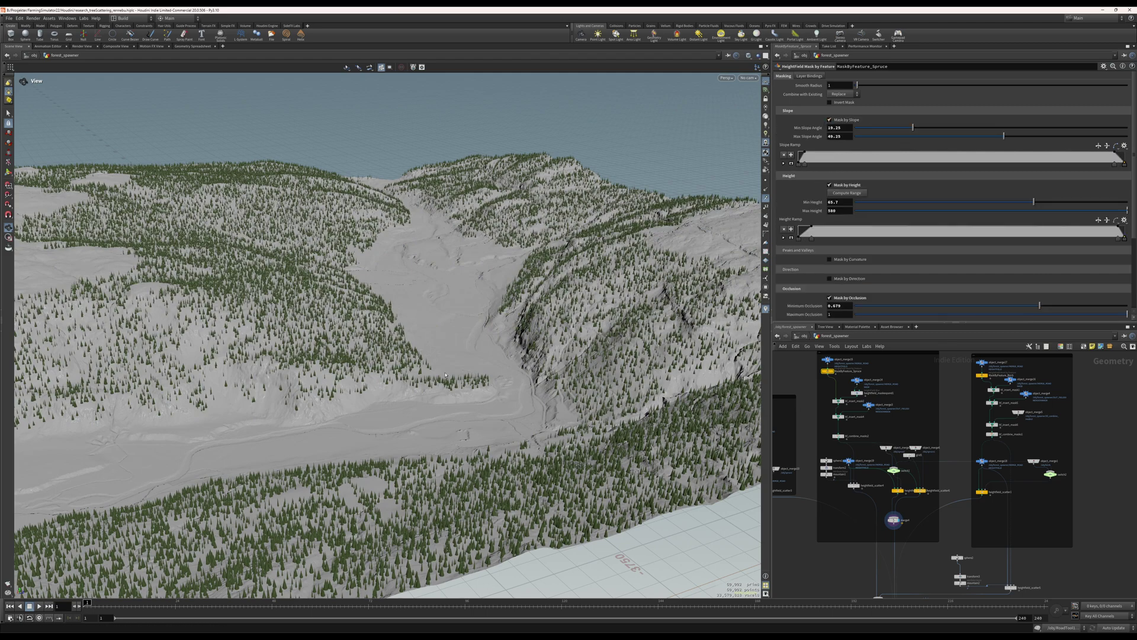
Step: Orbit over the forested valley slopes, then display the MaskByFeature_Birch mask in red
left_click_drag(456, 298, 379, 278)
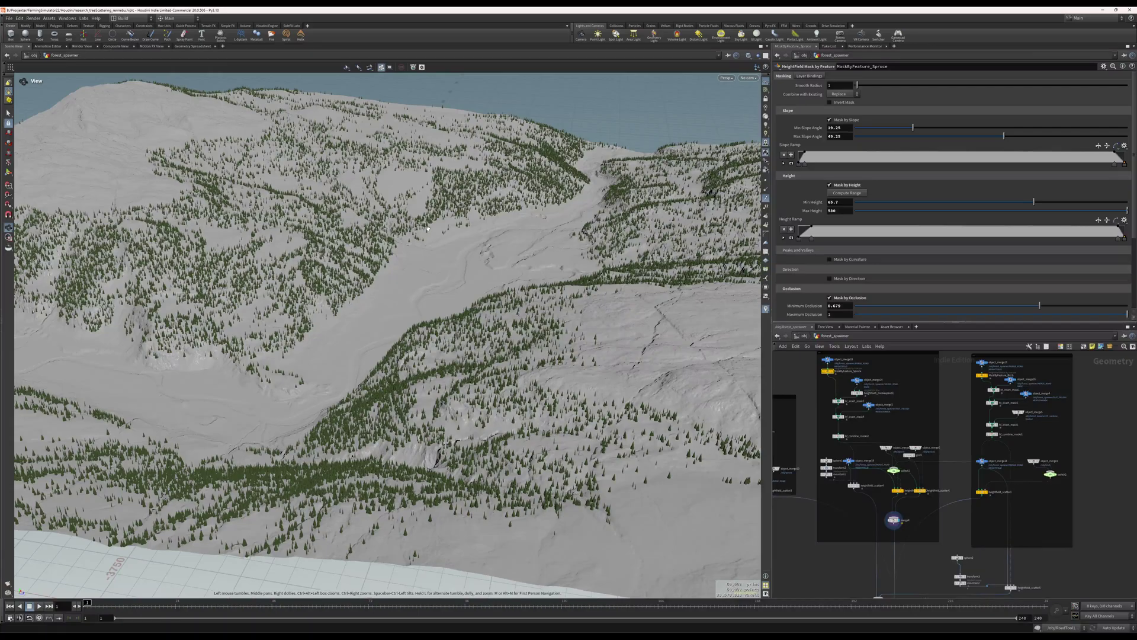
left_click_drag(423, 241, 764, 448)
middle_click_drag(979, 382, 924, 386)
left_click(925, 382)
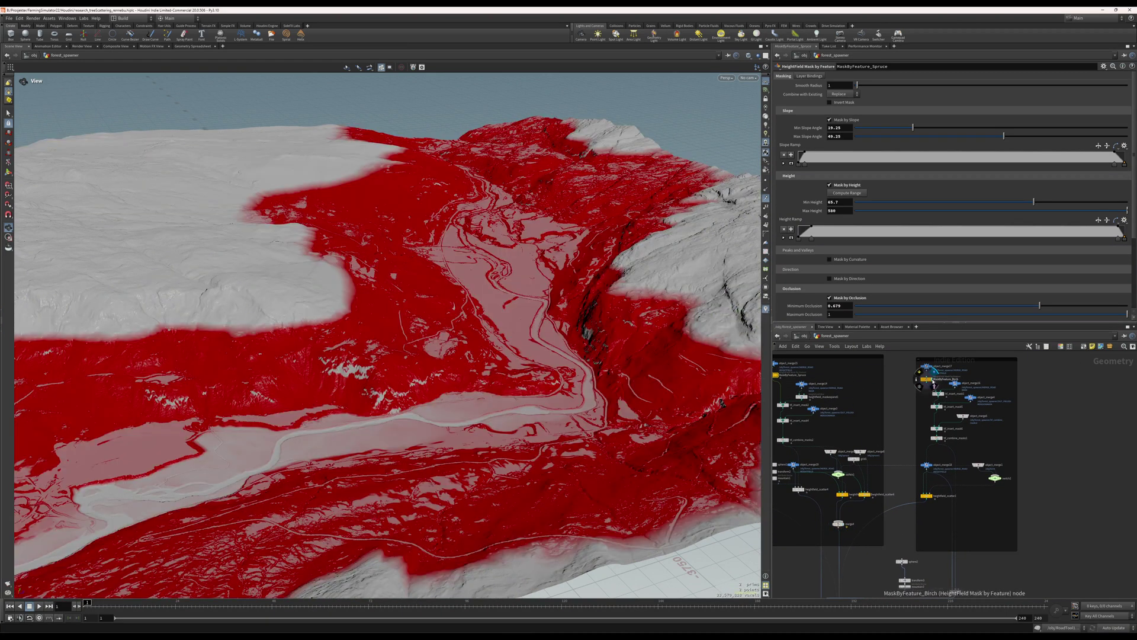
Step: Turn off spruce height masking, then toggle the birch mask's slope and height limits off and on
left_click(829, 185)
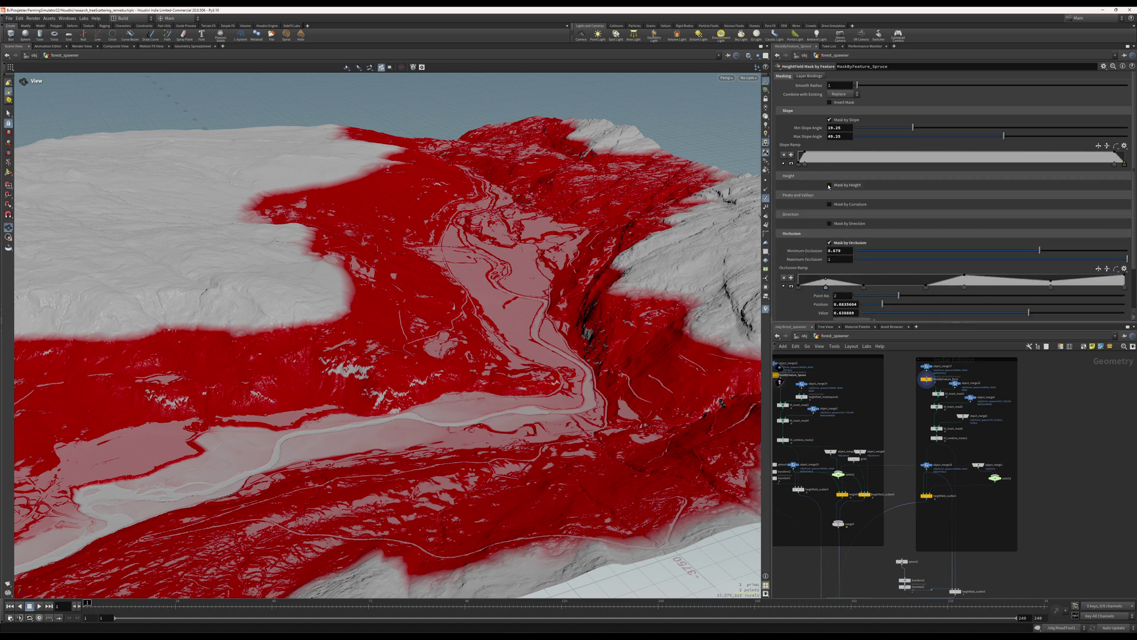
left_click(926, 379)
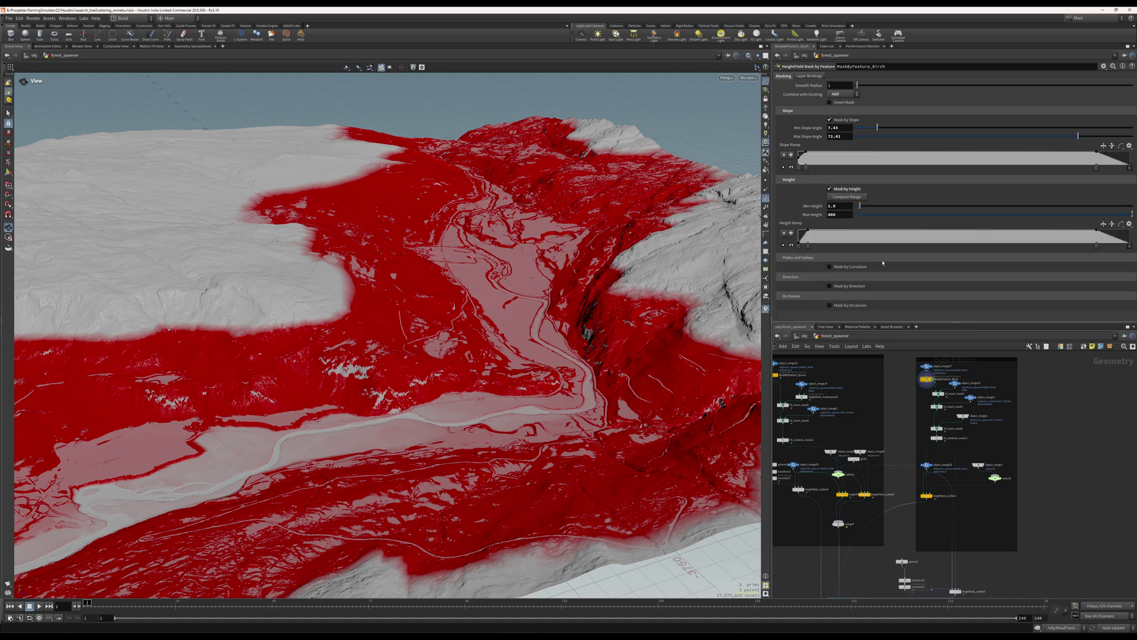
left_click(830, 119)
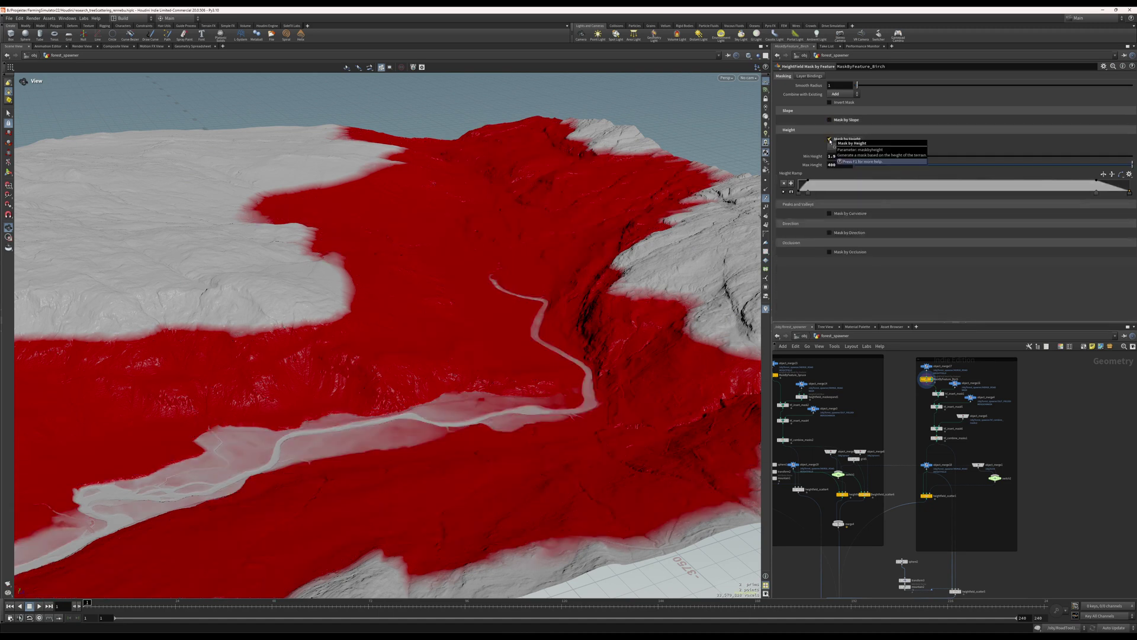
left_click(830, 139)
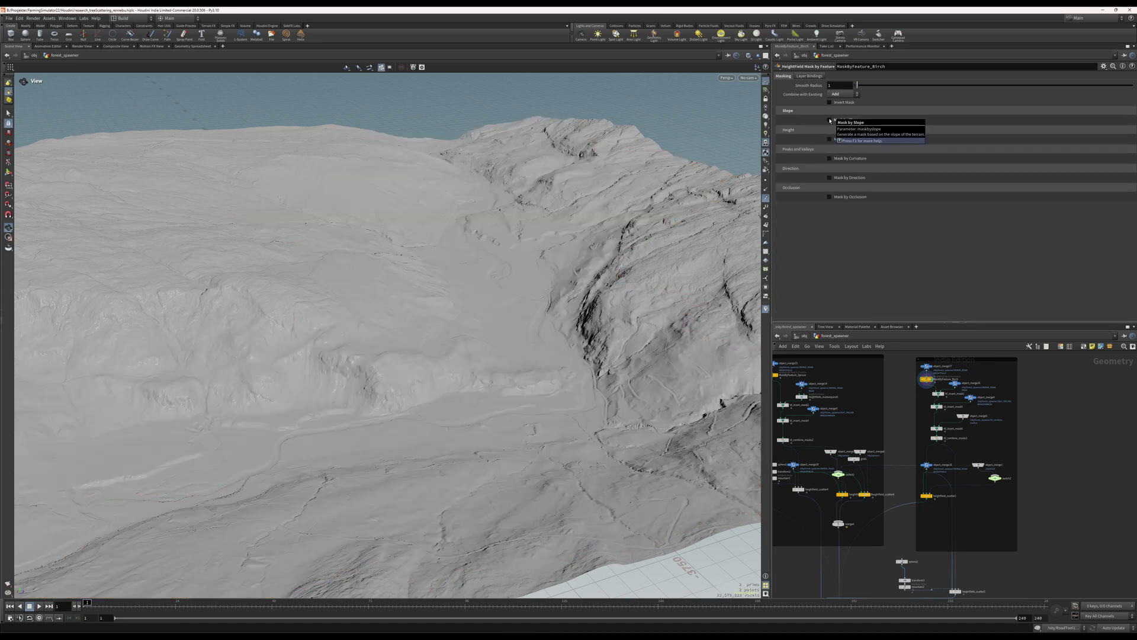
left_click(830, 120)
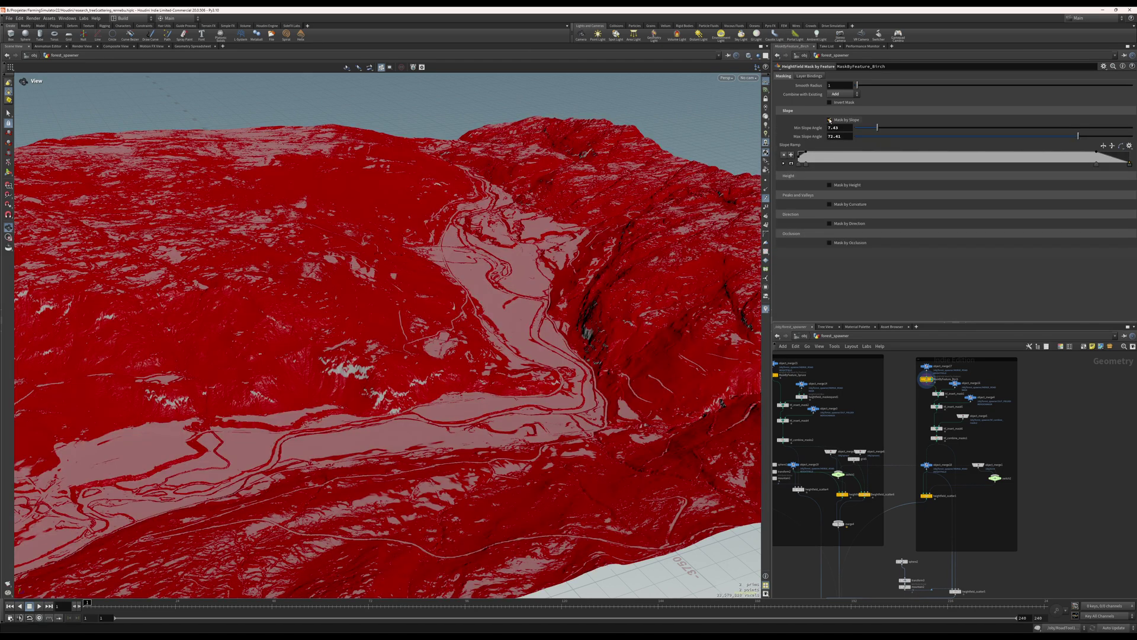
left_click(830, 185)
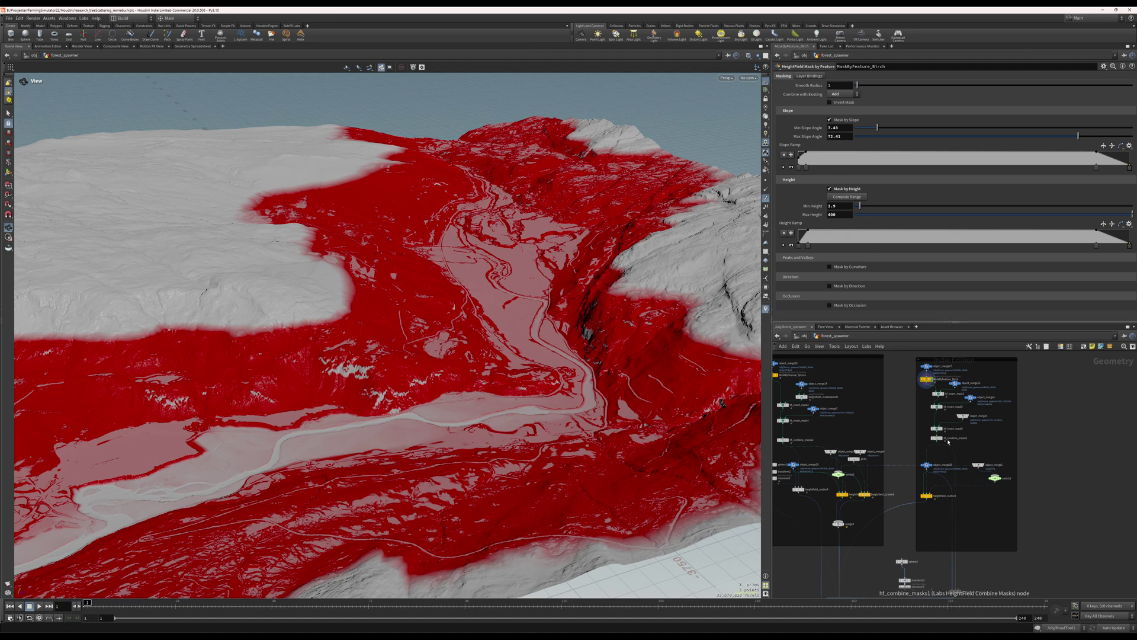
Step: Preview hf_combine_masks1's combined forest mask over the valley, then display heightfield_scatter1
mouse_move(944, 441)
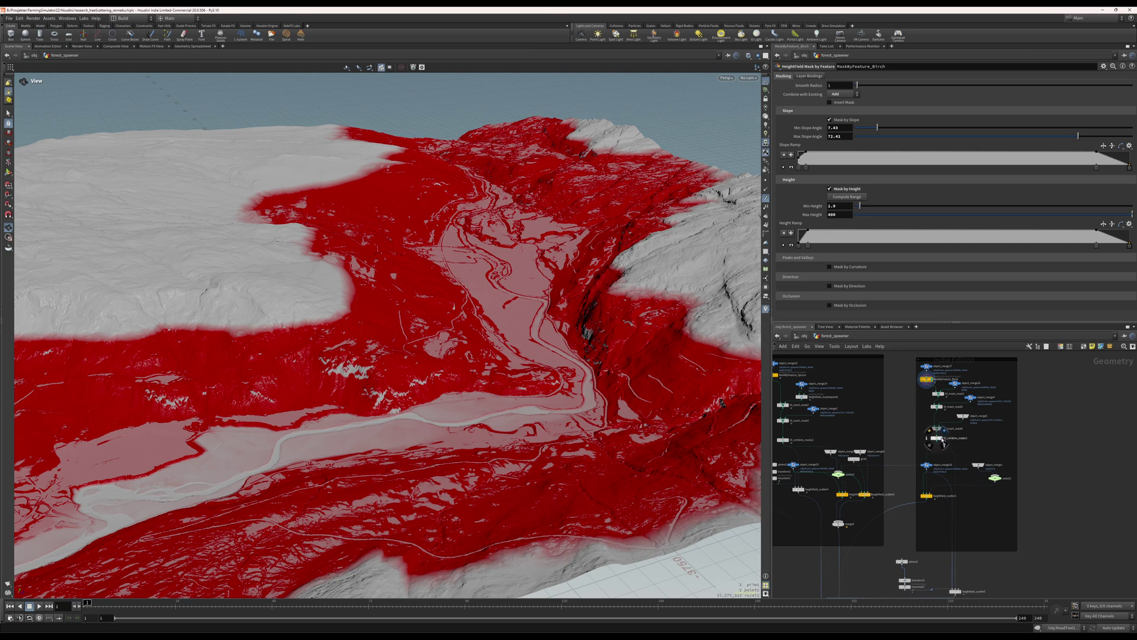
left_click(942, 441)
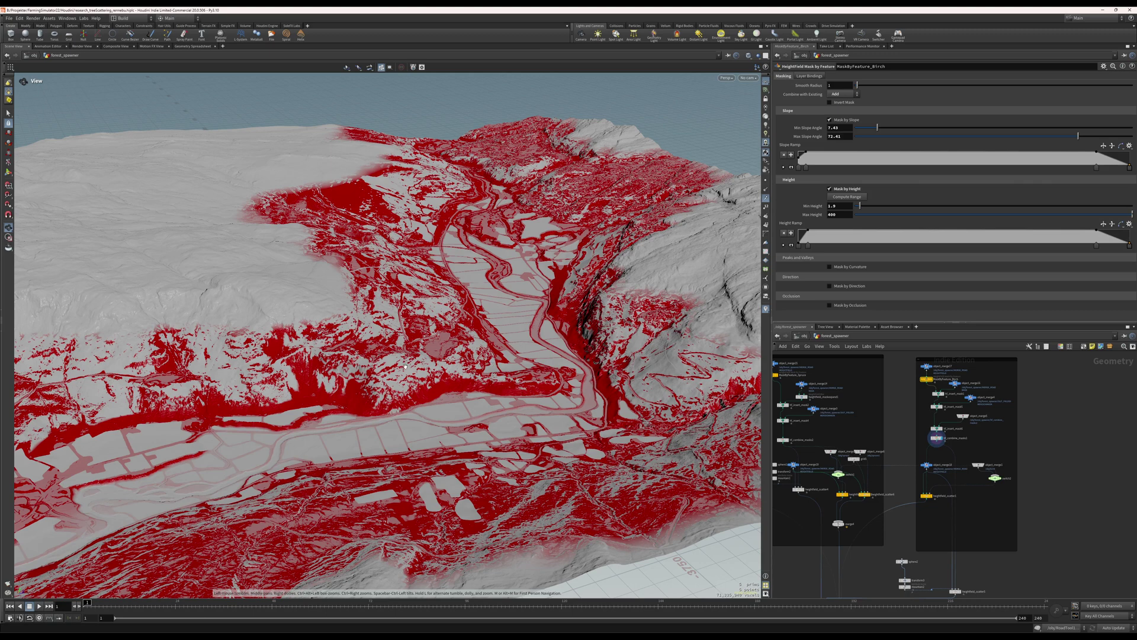
scroll(351, 280, "up", 4)
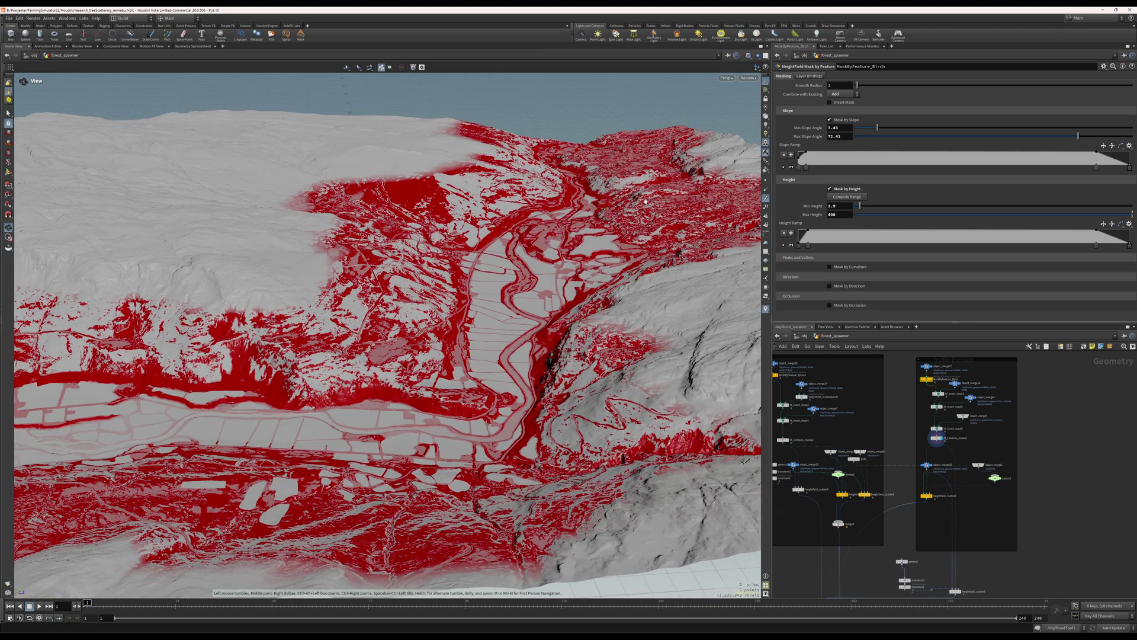
left_click_drag(632, 244, 560, 261)
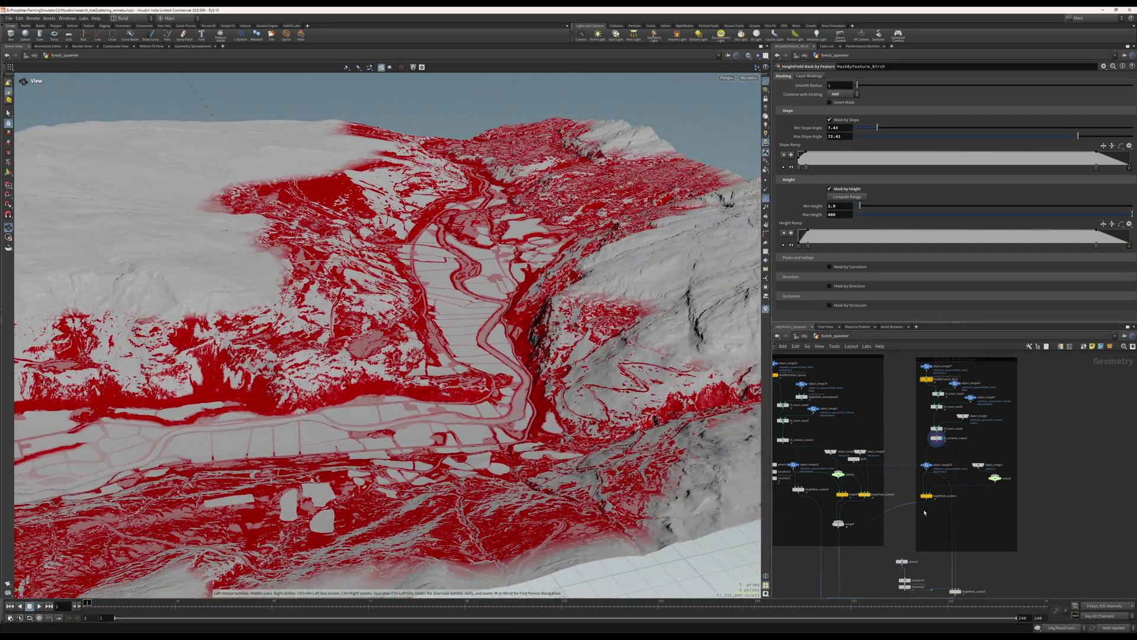
scroll(926, 506, "down", 3)
middle_click_drag(893, 498, 894, 470)
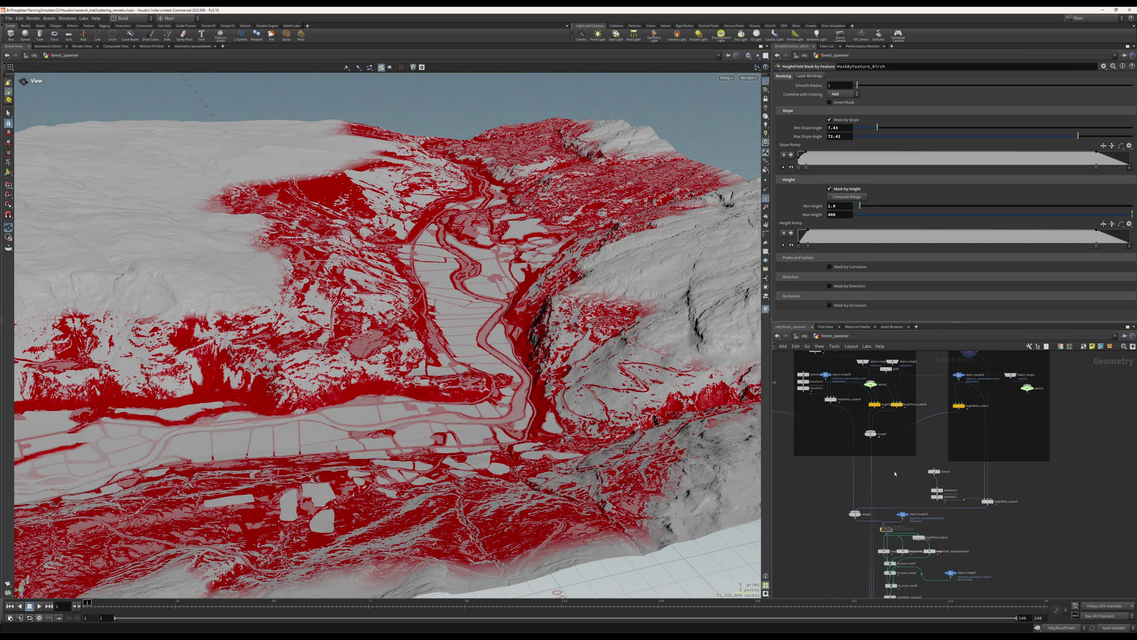
left_click(964, 406)
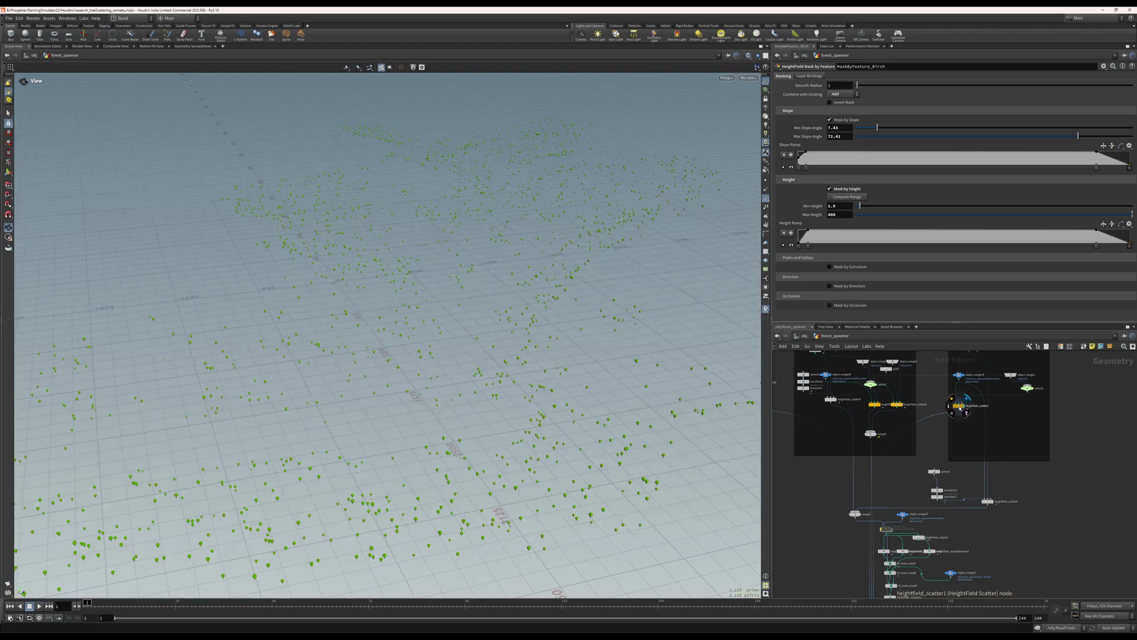
Step: Raise heightfield_scatter1's Total Point Count from 2500 to 25000
left_click(958, 407)
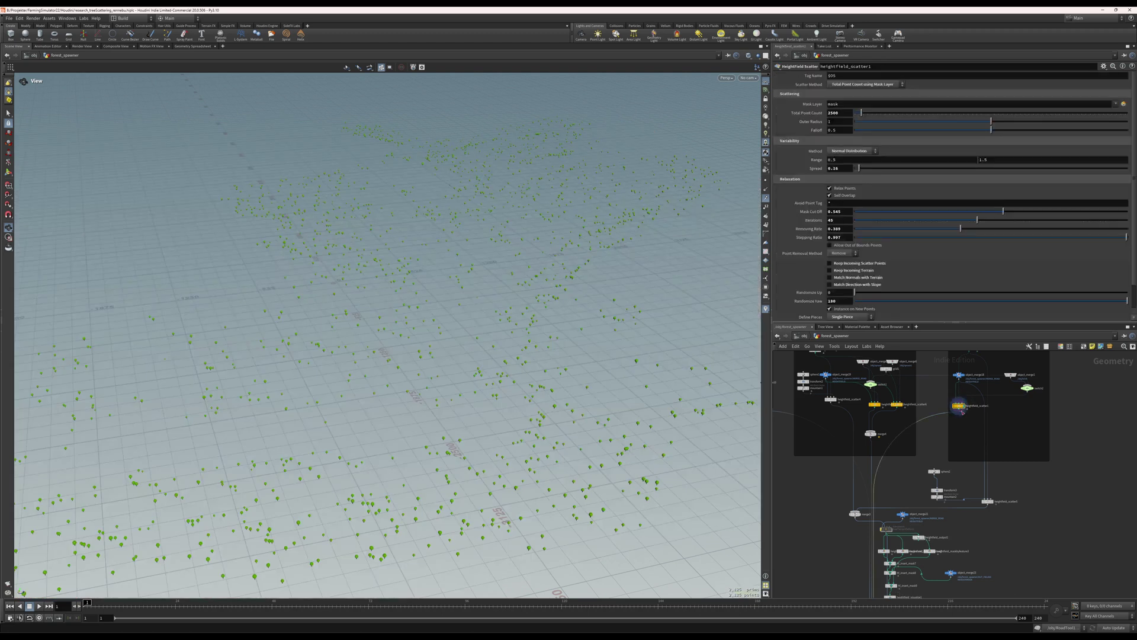
left_click(842, 111)
type("0")
key("Return")
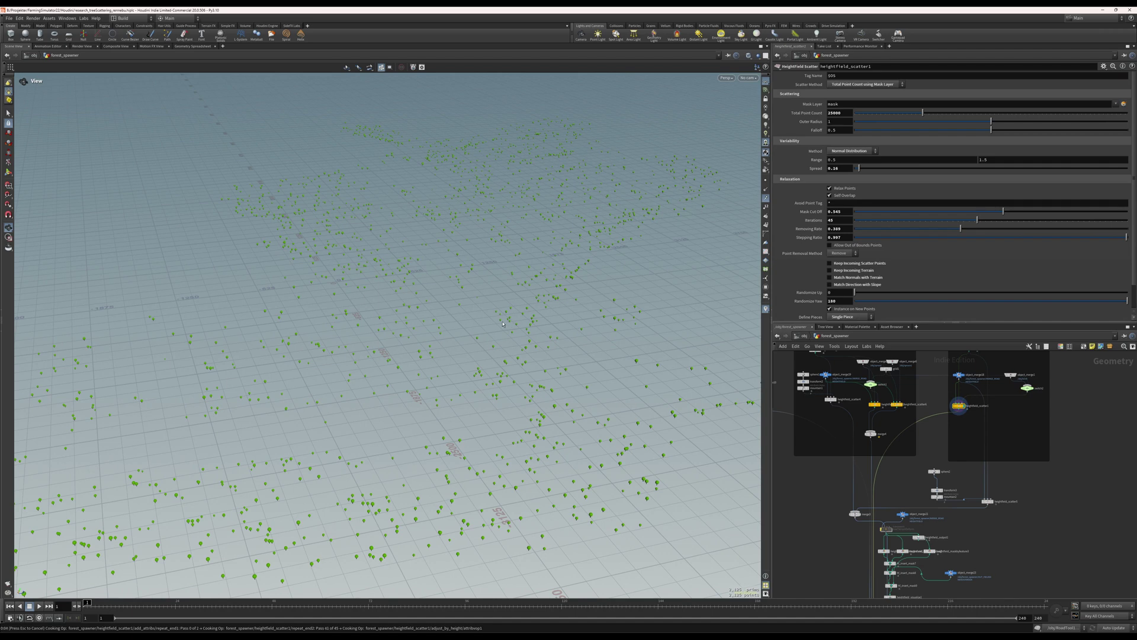
scroll(506, 324, "up", 5)
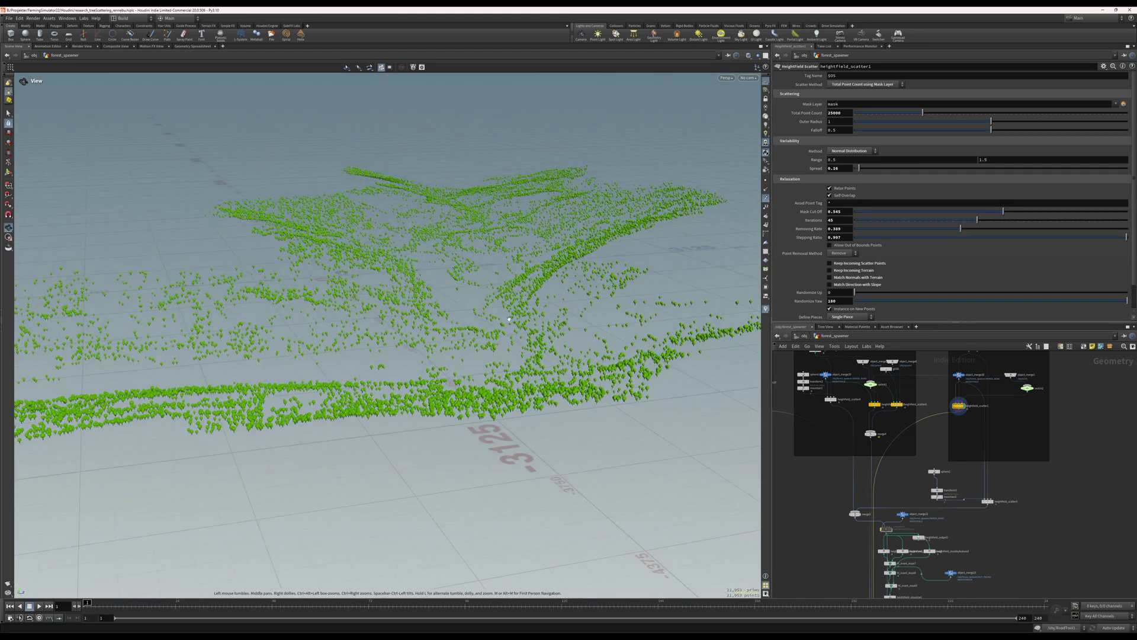
scroll(374, 465, "up", 4)
Step: Inspect heightfield_scatter2, display OUT_TREES to show instanced trees, and select switch3
left_click(874, 406)
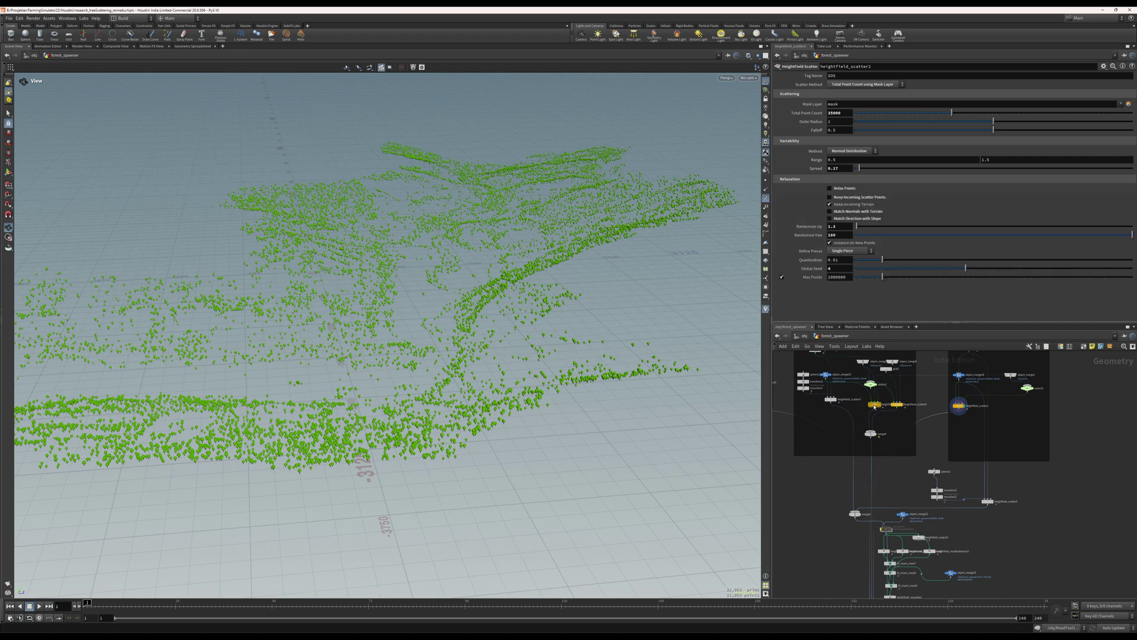
middle_click_drag(884, 463, 886, 374)
left_click(889, 551)
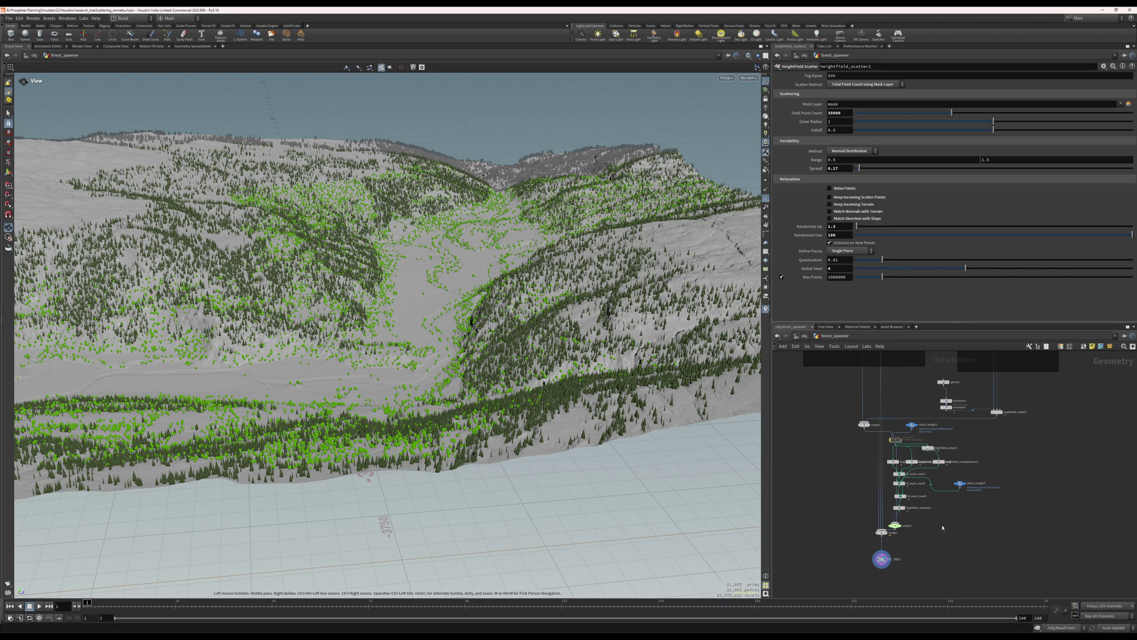
left_click(894, 524)
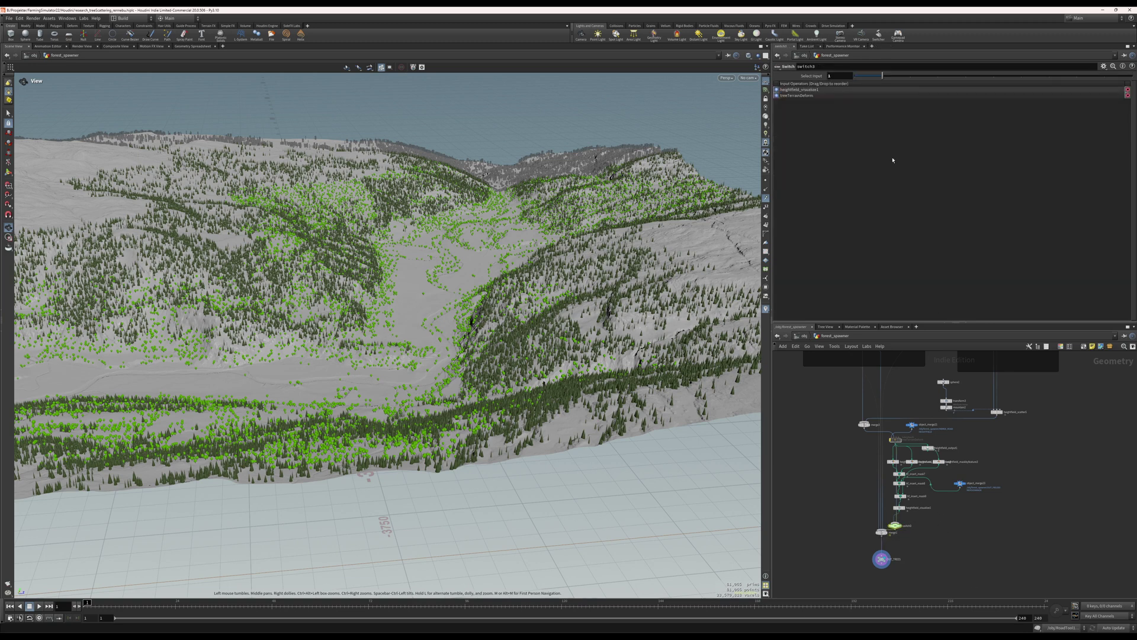
Step: Set switch3's Select Input to 0 and orbit around the forested valley with yellow field plots
left_click_drag(881, 76, 854, 76)
right_click_drag(414, 286, 506, 257)
left_click_drag(448, 260, 461, 266)
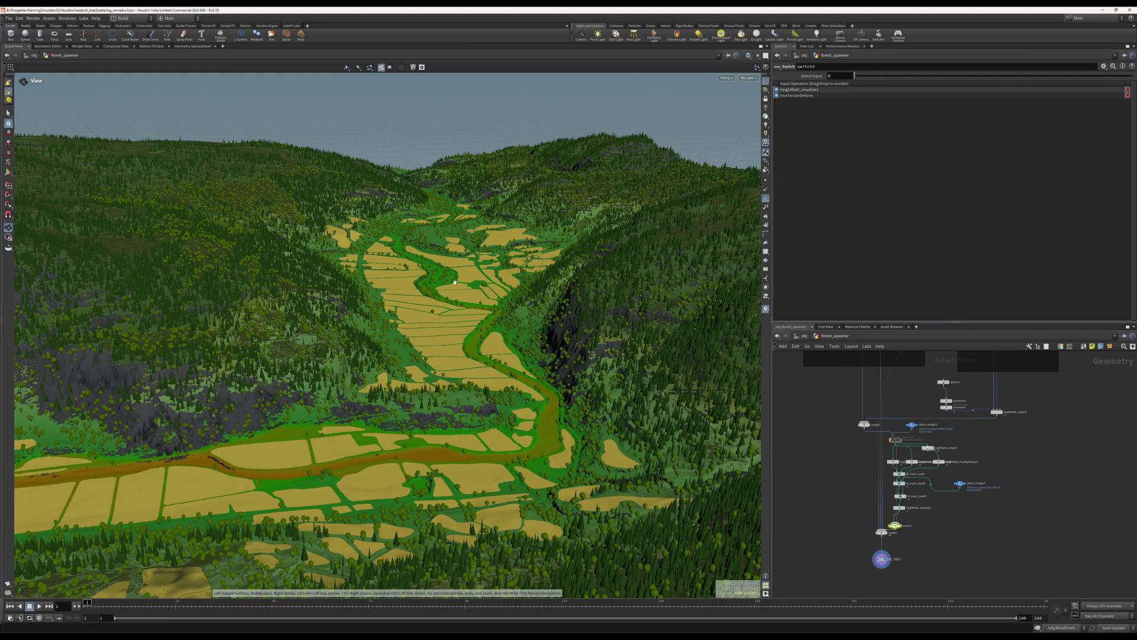
left_click_drag(520, 293, 476, 314)
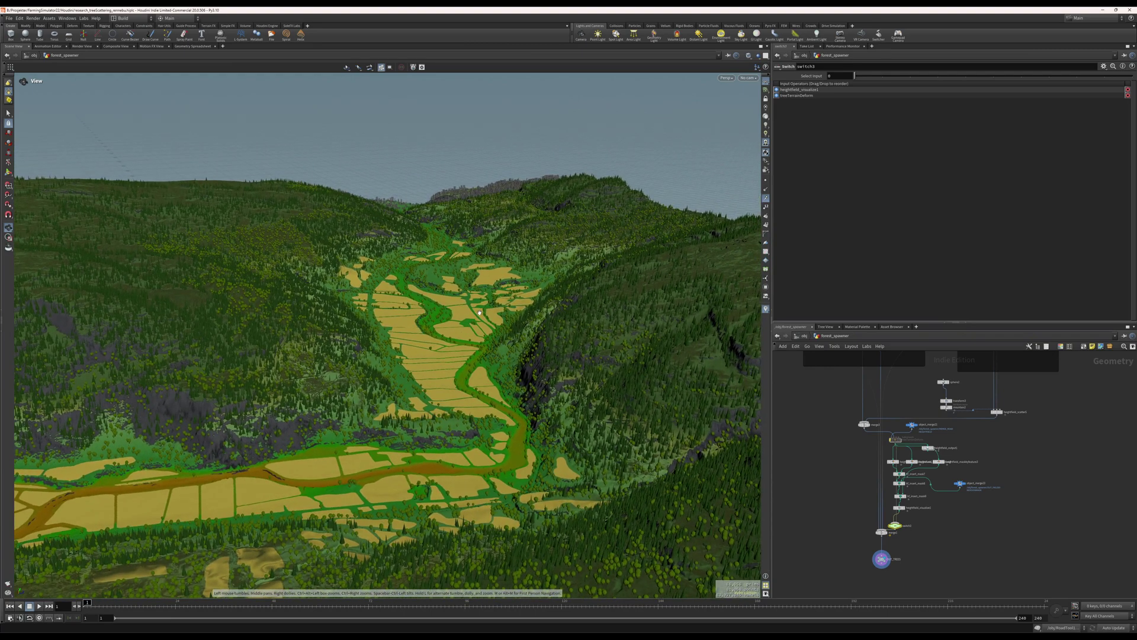
mouse_move(468, 314)
left_mouse_down()
mouse_move(424, 314)
mouse_move(452, 325)
left_mouse_up()
left_click_drag(434, 409, 659, 440)
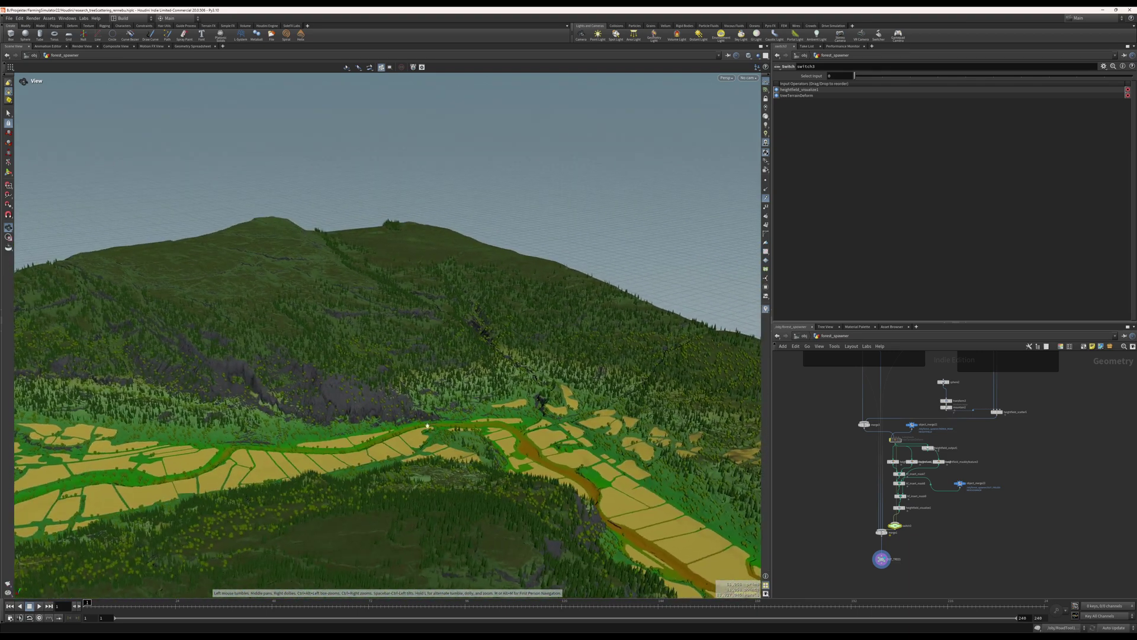